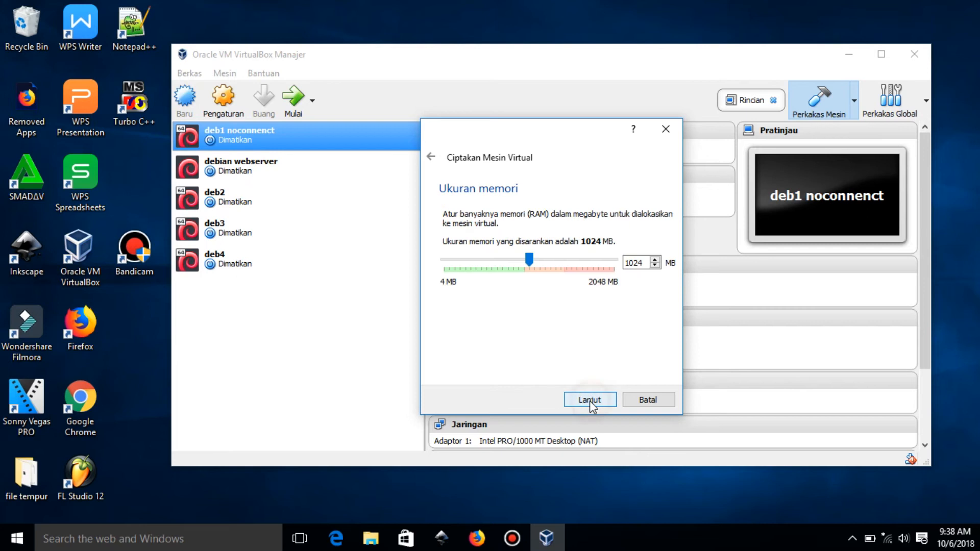
Set the new virtual machine's memory to 1000 MB and choose to create a new virtual hard disk now.
double_click(649, 262)
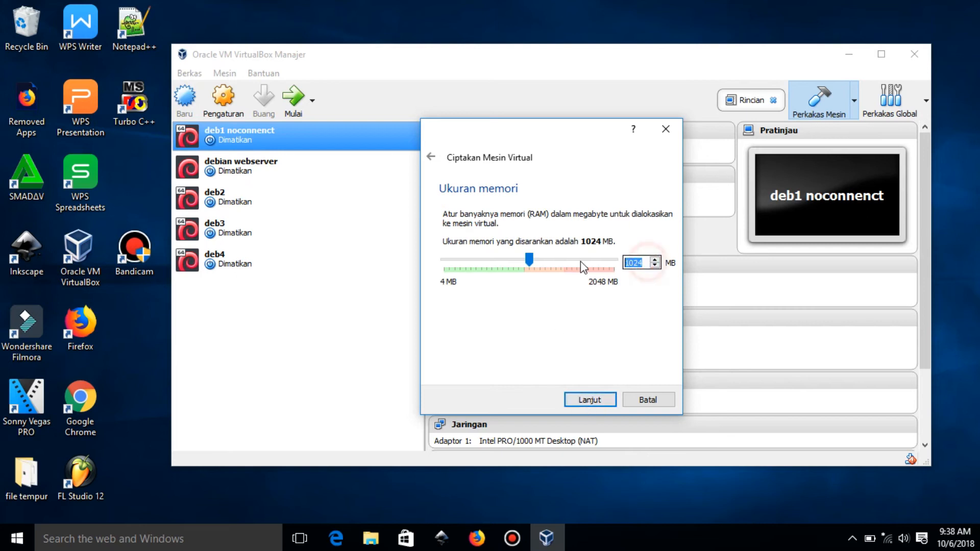
text(1000)
click(591, 400)
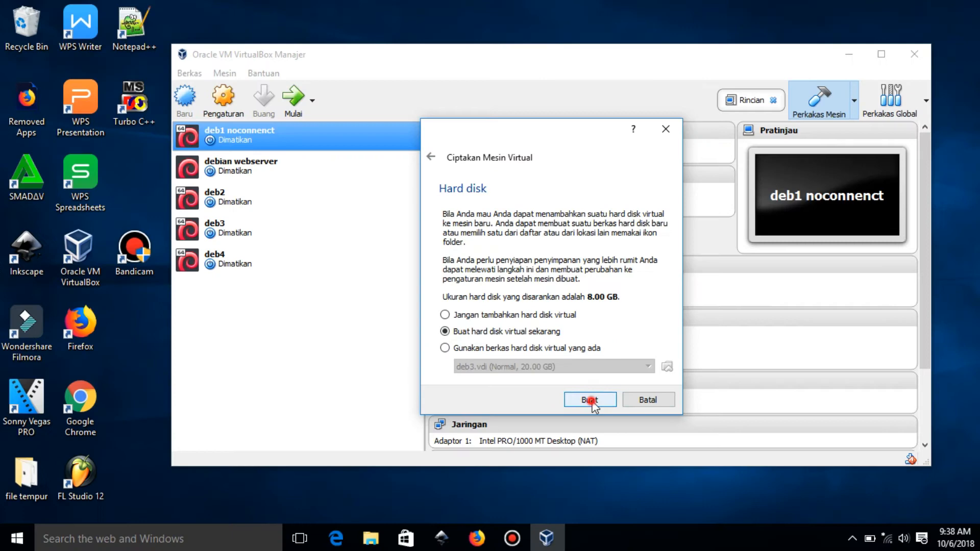
click(591, 401)
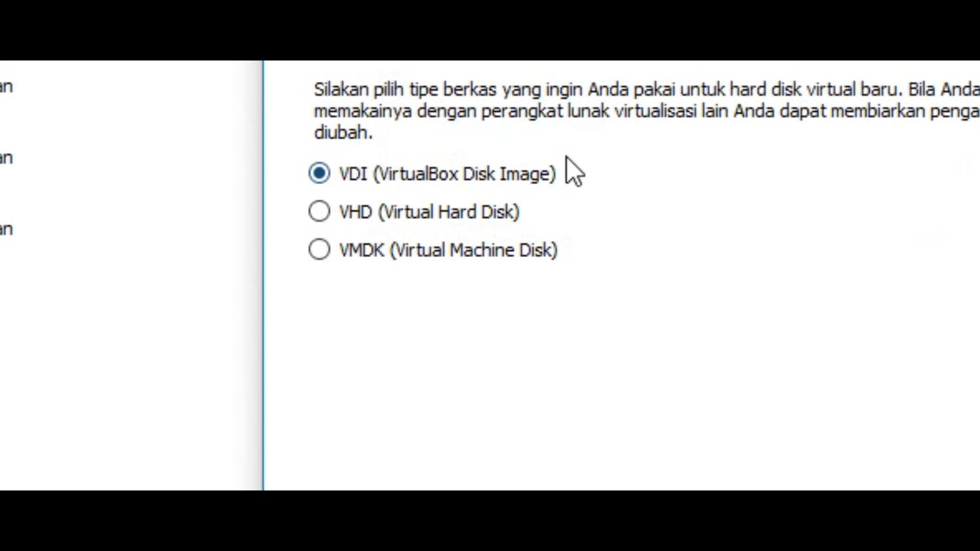
Choose the VDI (VirtualBox Disk Image) file type with dynamically allocated storage for the virtual hard disk.
click(561, 165)
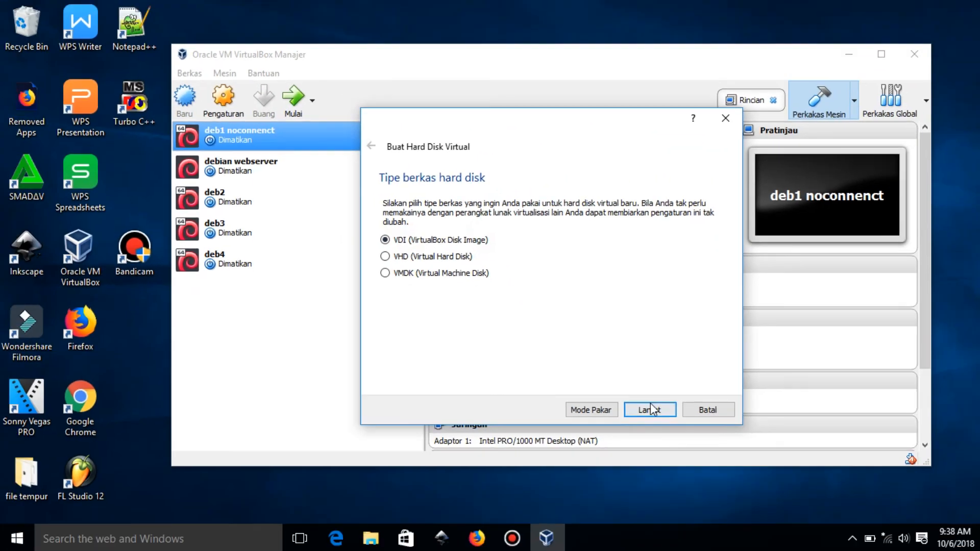
click(716, 446)
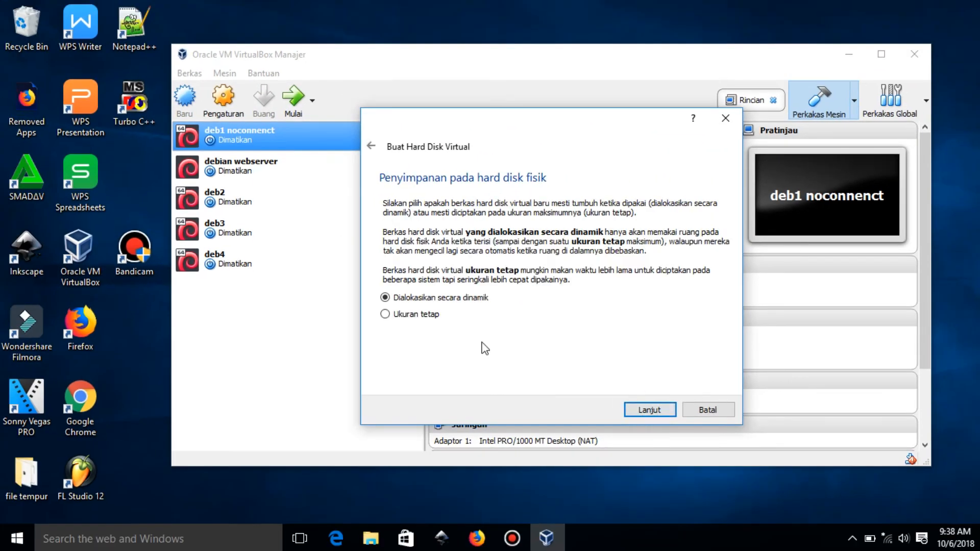
click(660, 409)
Set the virtual hard disk size to about 7.77 GB and create the disk under the file name debian.
drag(544, 282, 529, 281)
drag(452, 291, 544, 306)
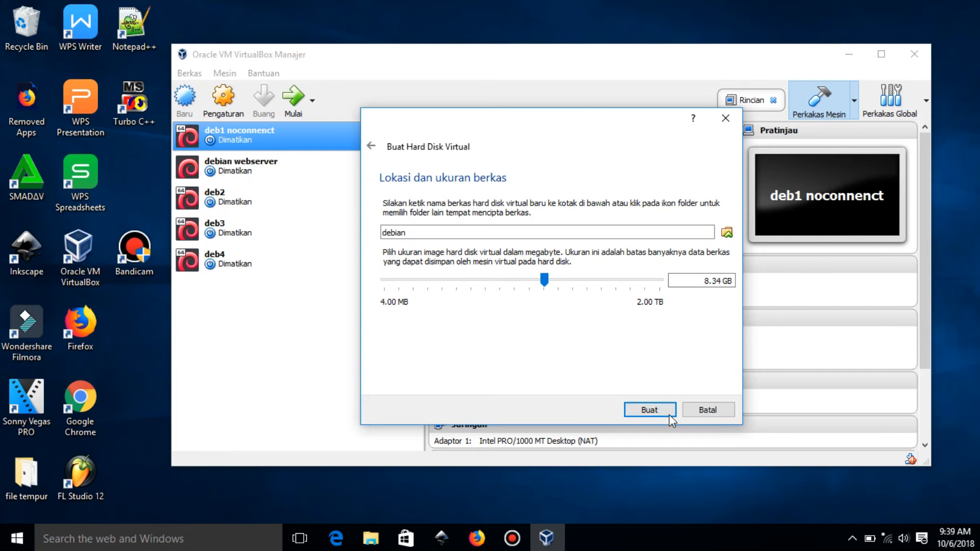
drag(546, 278, 545, 277)
click(649, 411)
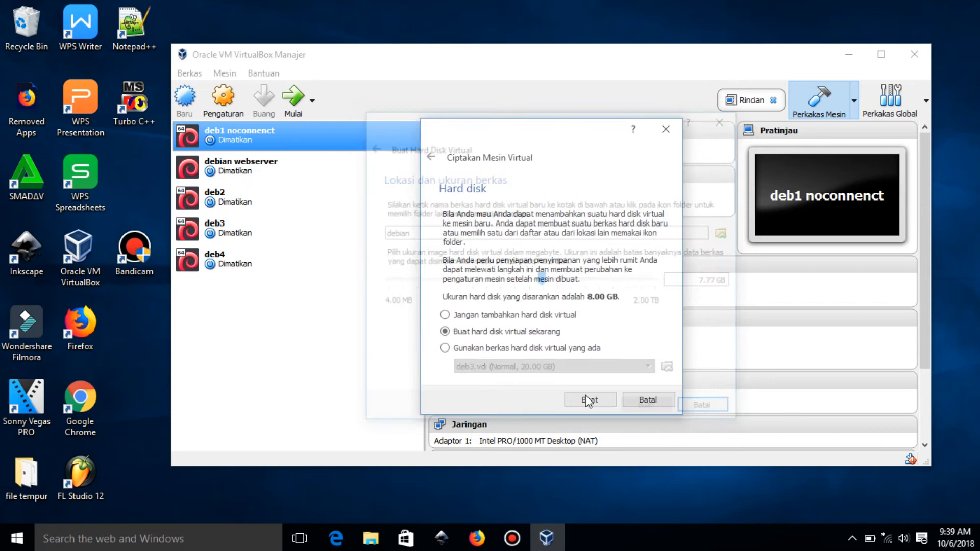
Start the debian virtual machine with debian-8.4.0-i386-DVD-1.iso as its startup disk.
click(261, 400)
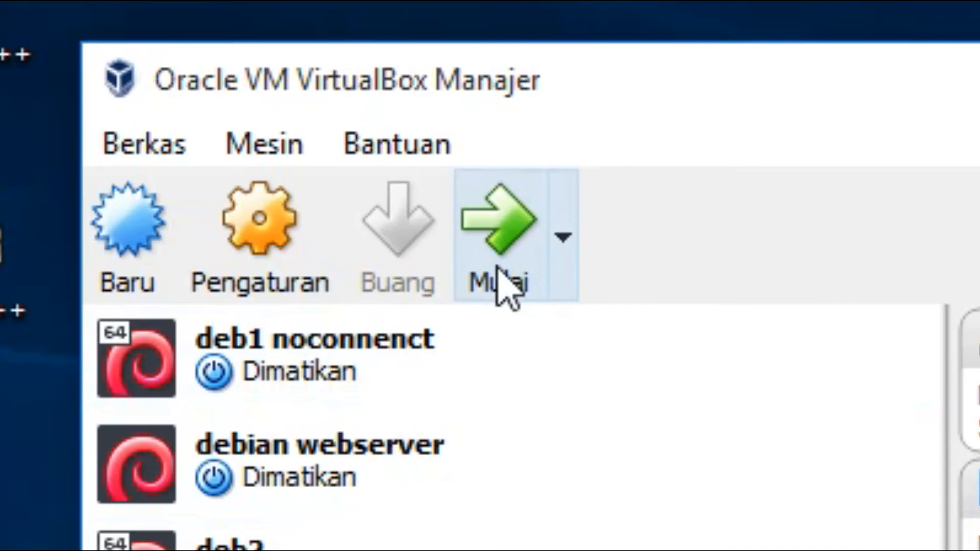
click(296, 108)
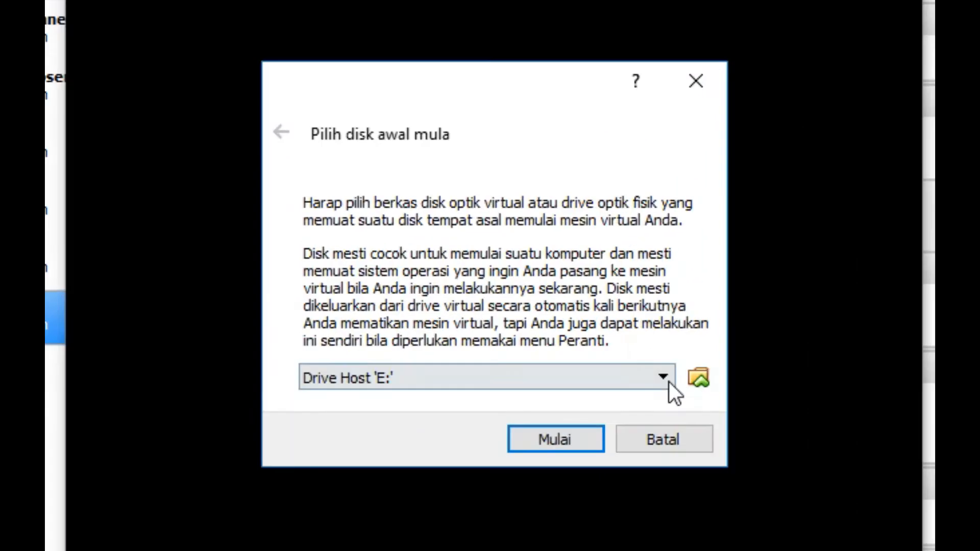
click(583, 323)
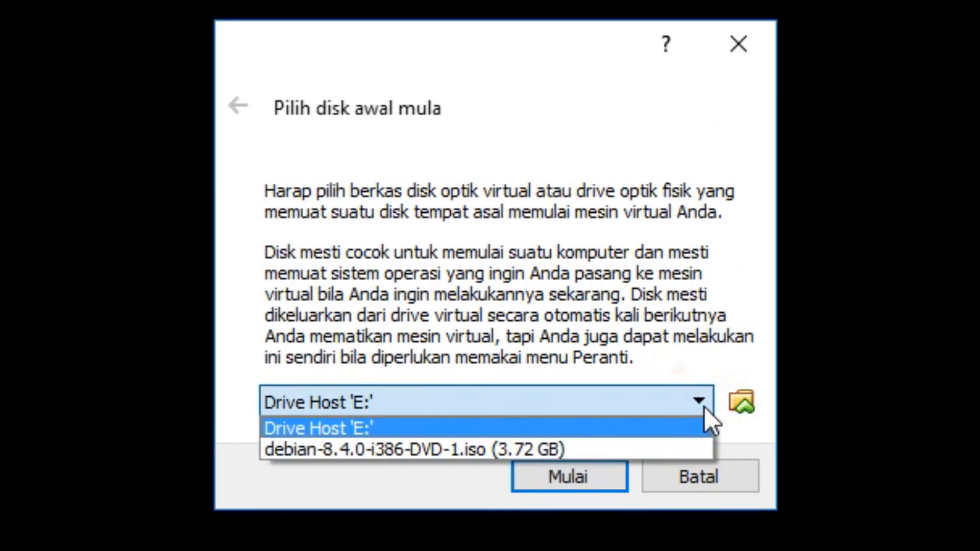
click(636, 449)
click(568, 476)
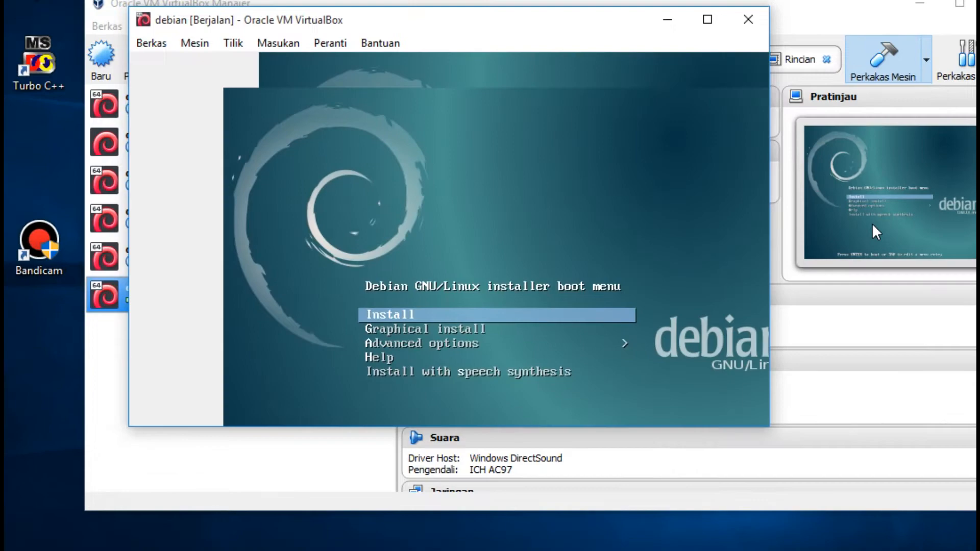
Launch the text-mode Install from the boot menu and set Indonesian as the installation language, agreeing to continue despite the incomplete translation.
key(Return)
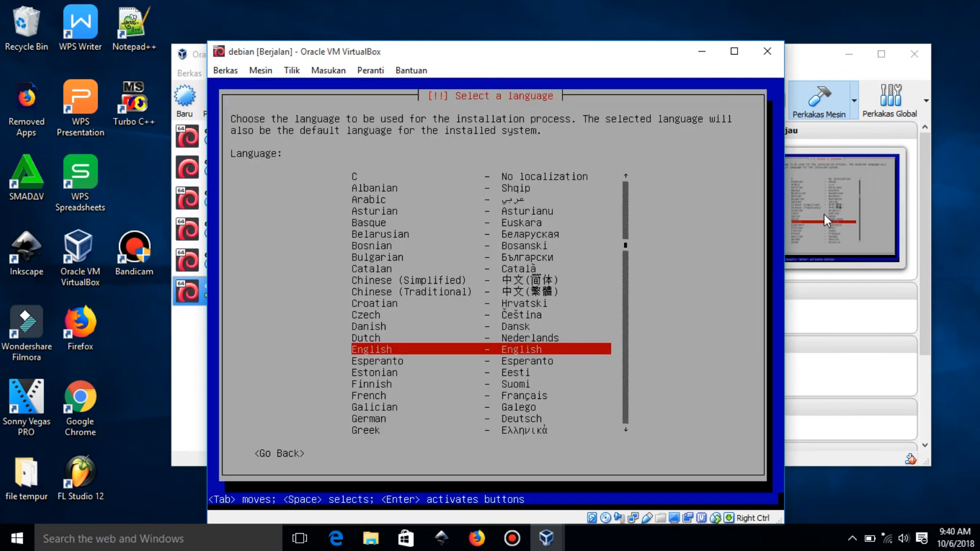
key(Down)
key(Down)
key(Down)
key(Down)
key(Down)
key(Down)
key(Down)
key(Down)
key(Down)
key(Down)
key(Down)
key(Down)
key(Down)
key(Down)
key(Down)
key(Down)
key(Down)
key(Down)
key(Down)
key(Down)
key(Up)
key(Up)
key(Up)
key(Up)
key(Up)
key(Up)
key(Up)
key(Up)
key(Up)
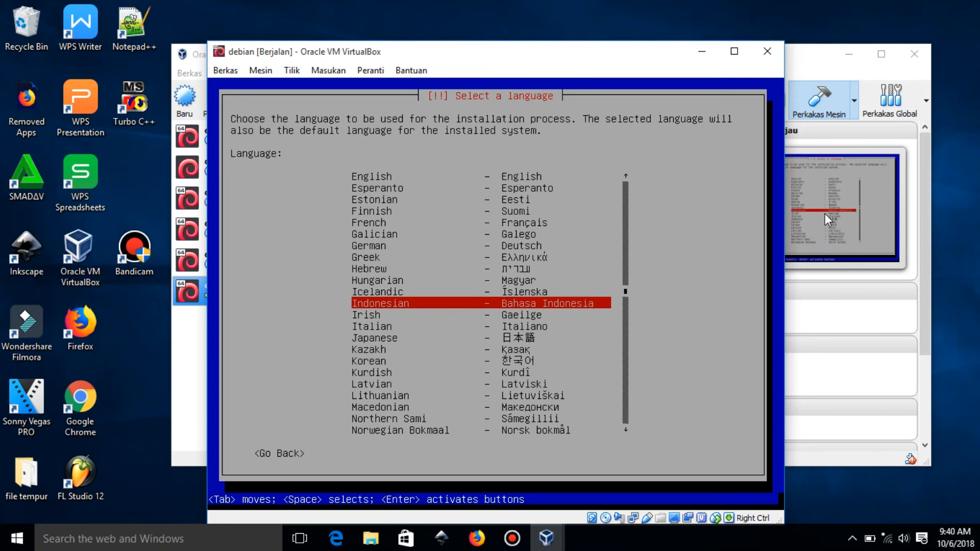
key(Return)
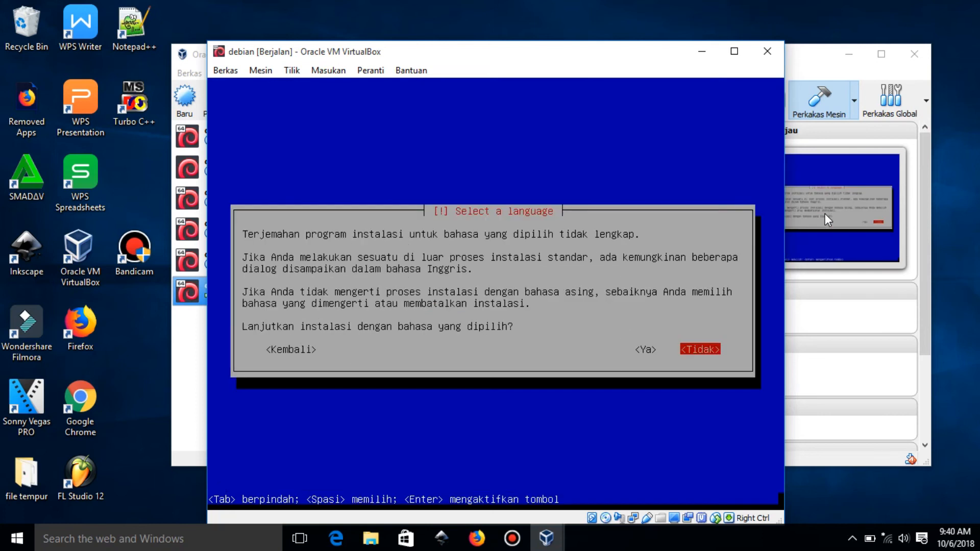
key(Left)
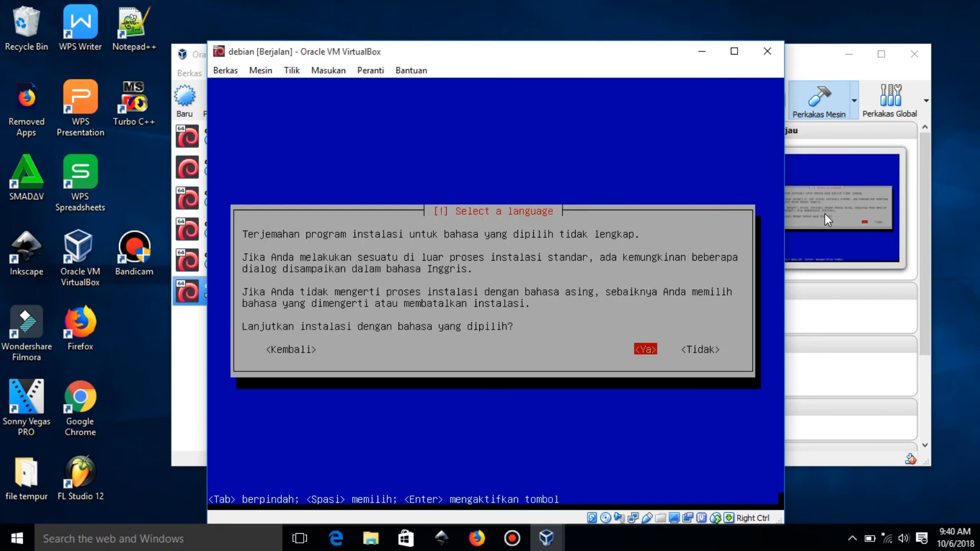
key(Return)
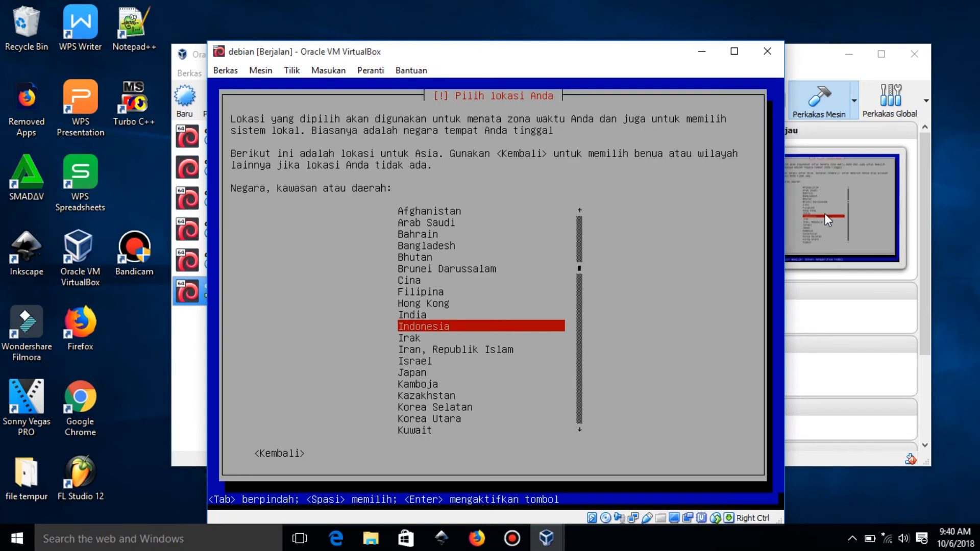
Set the location to Indonesia and the keyboard layout to Inggris Amerika (American English).
key(Up)
key(Down)
key(Up)
key(Down)
key(Down)
key(Up)
key(Return)
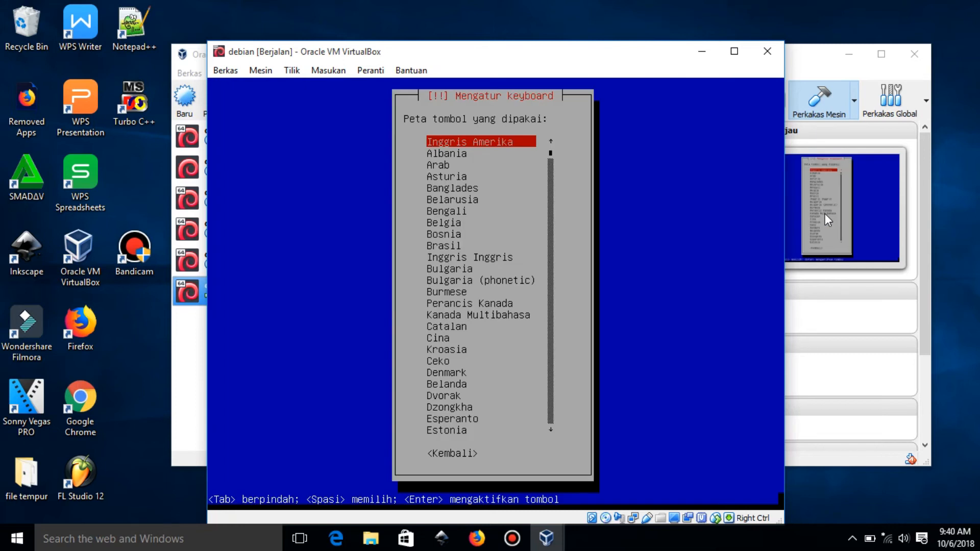
key(Return)
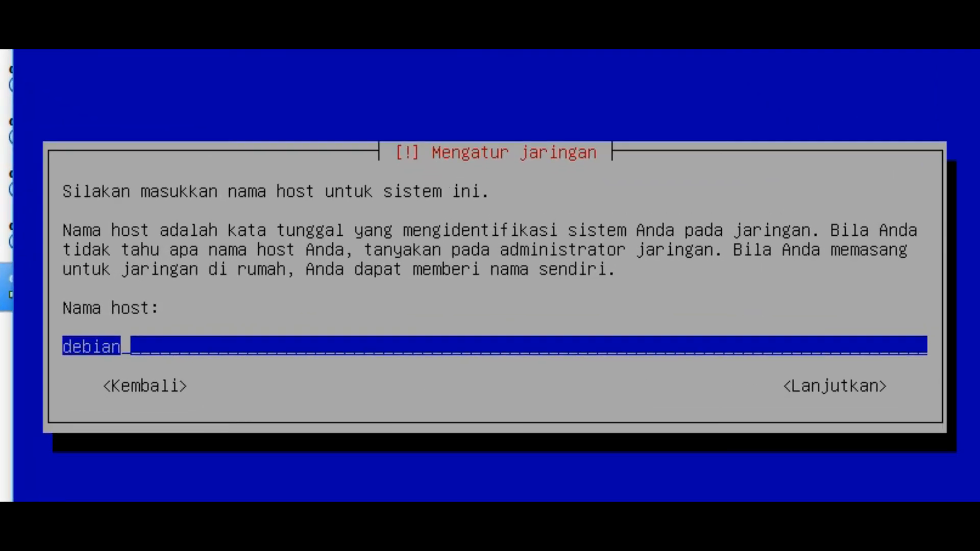
Accept debian as the host name and continue with the domain name left empty.
key(Tab)
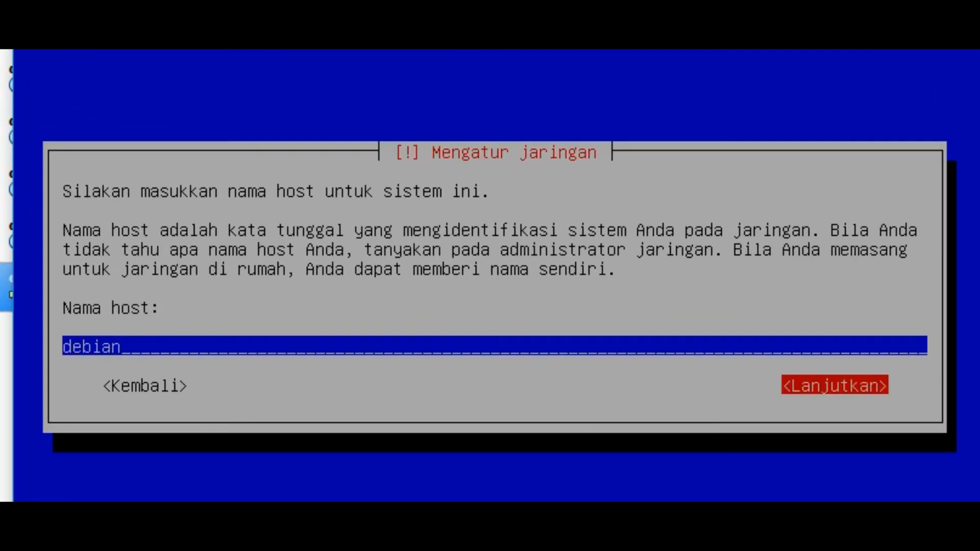
key(Tab)
key(Tab)
key(Return)
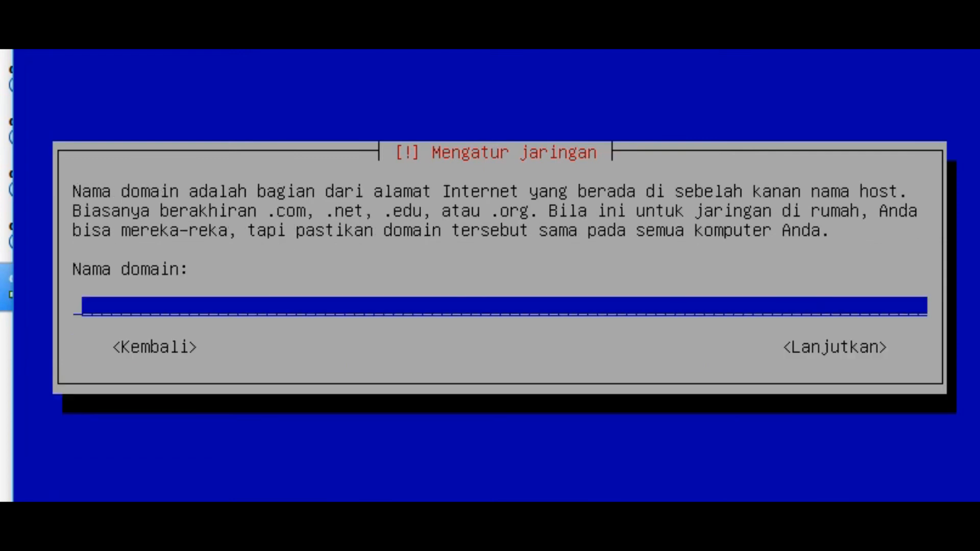
key(Tab)
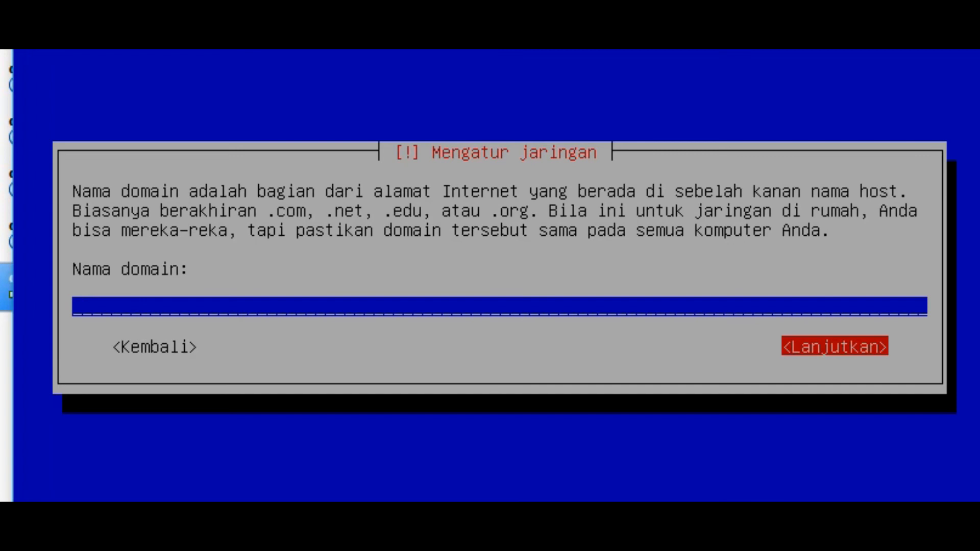
key(Return)
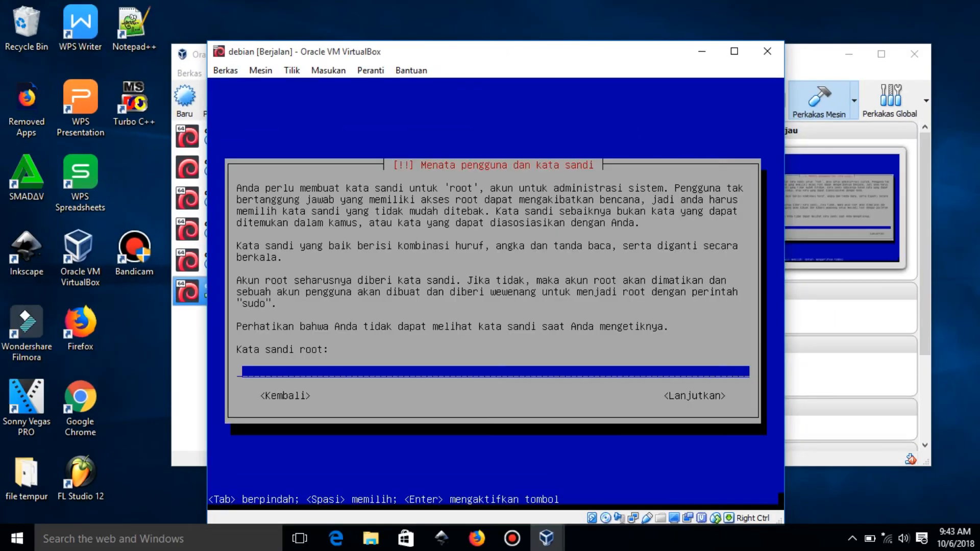
Enter the root password and re-enter it for verification.
text(****)
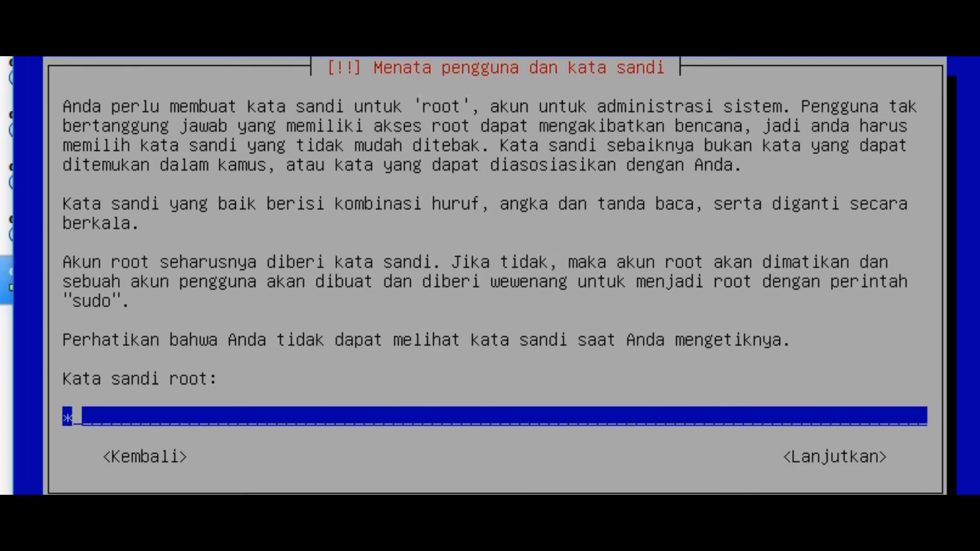
key(Tab)
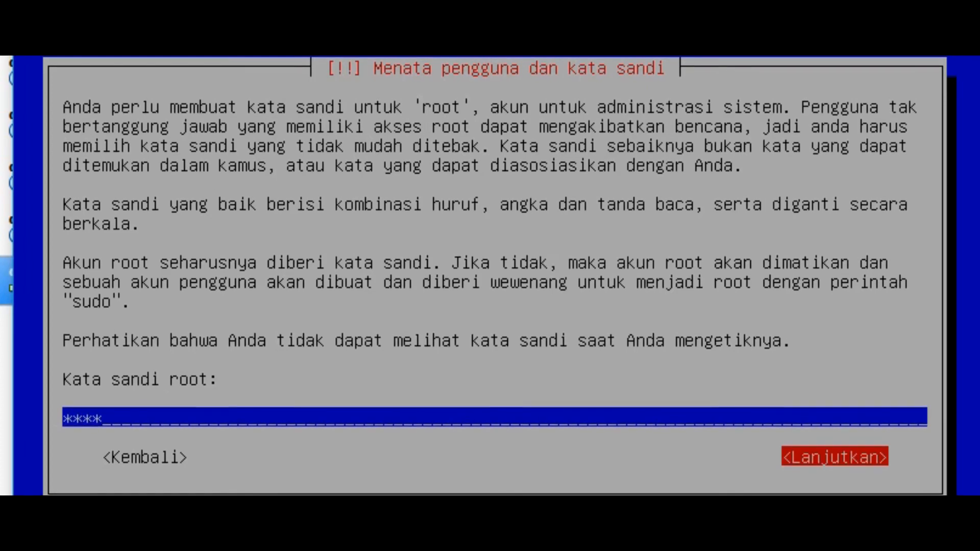
key(Return)
text(****)
key(Tab)
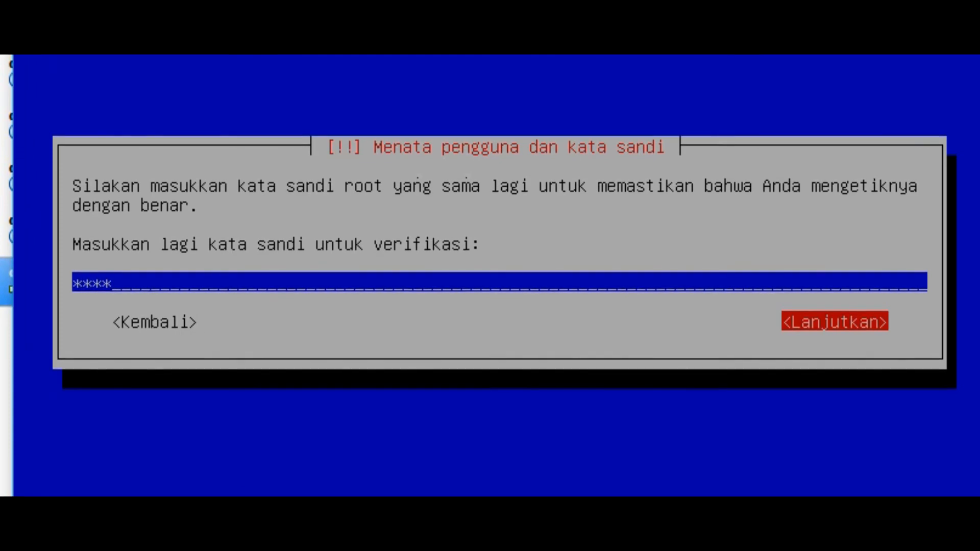
key(Return)
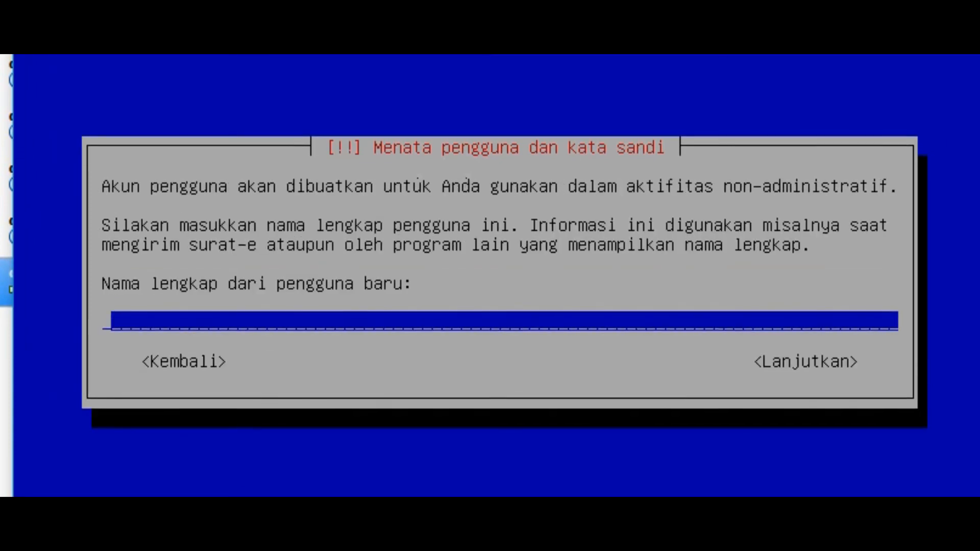
Enter the new user's full name and accept the suggested account name.
text(A)
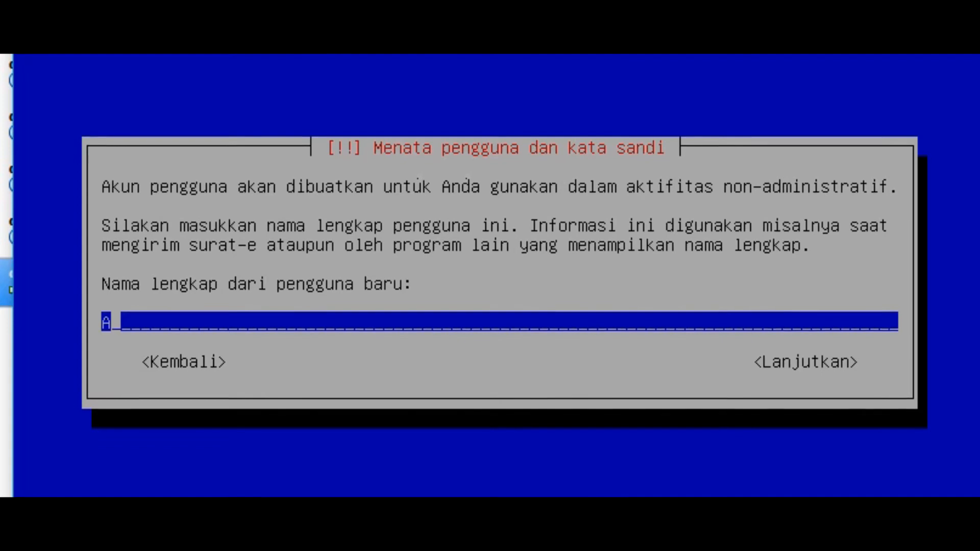
text(bdula)
key(BackSpace)
key(BackSpace)
key(BackSpace)
key(BackSpace)
key(BackSpace)
key(BackSpace)
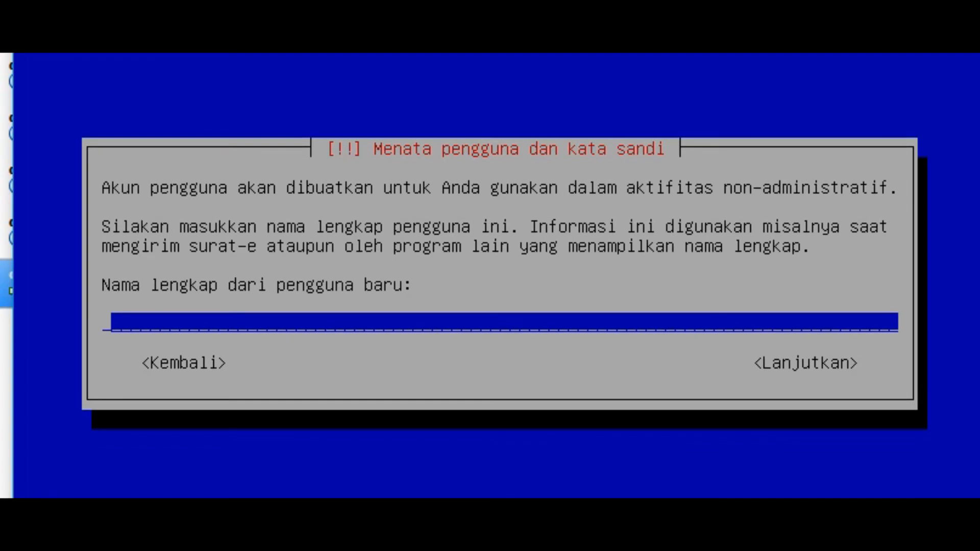
text(azzam)
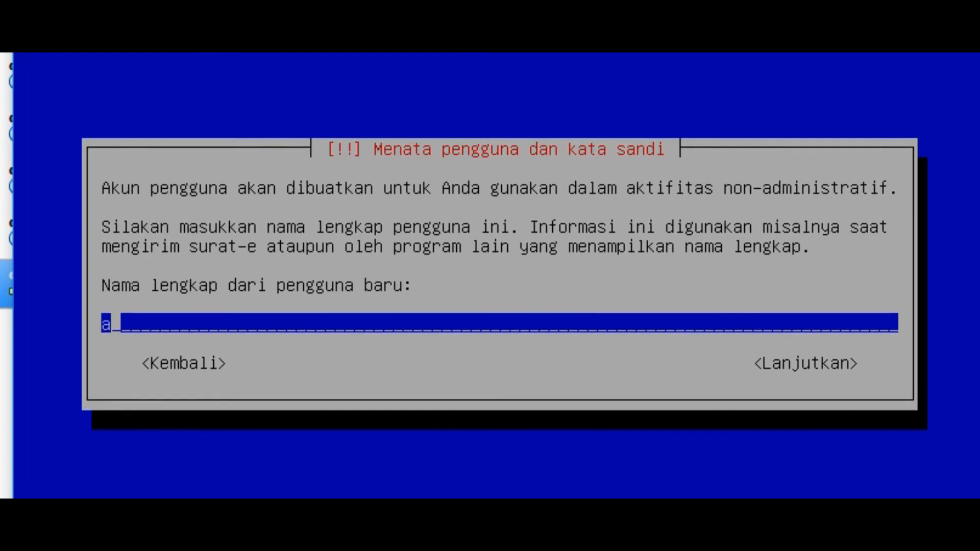
key(Tab)
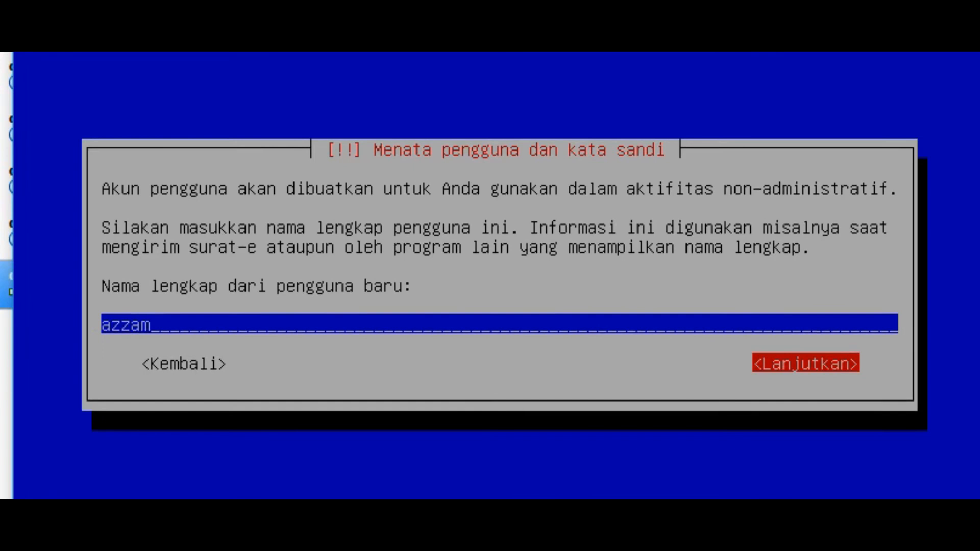
key(Return)
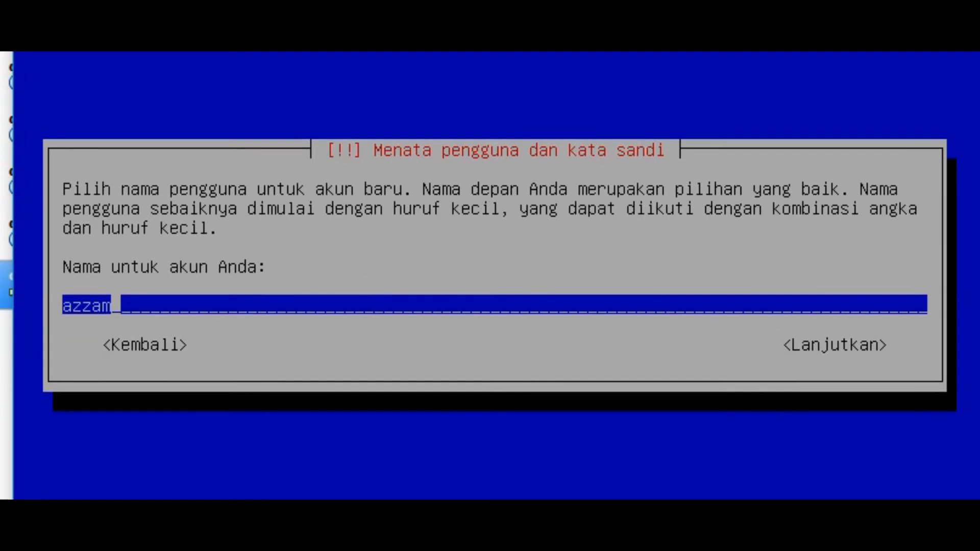
key(Tab)
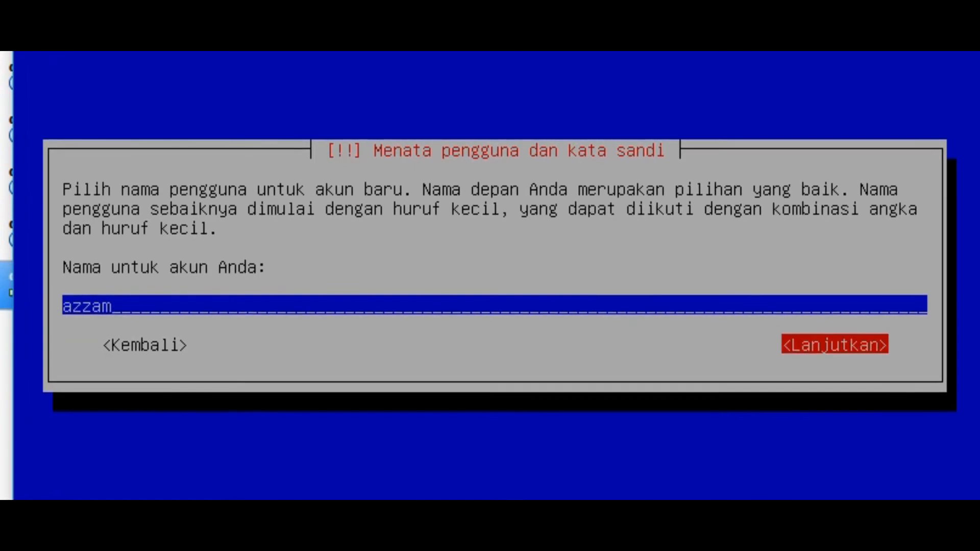
key(Return)
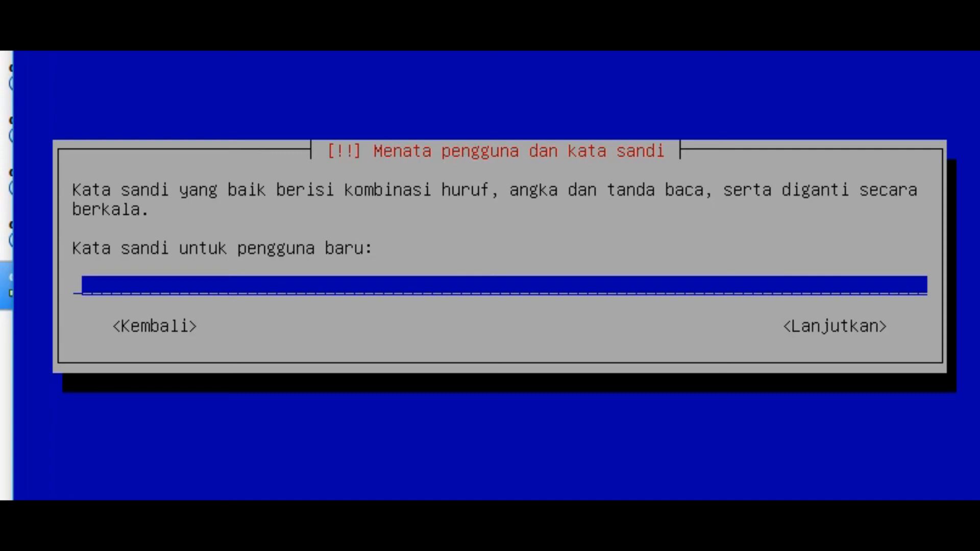
Enter the new user's password and re-enter it for verification.
text(****)
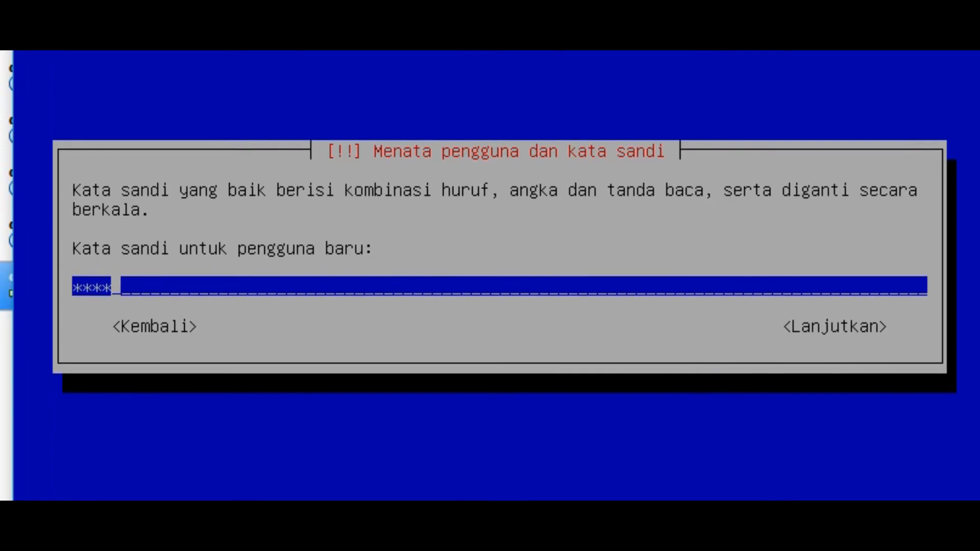
key(Tab)
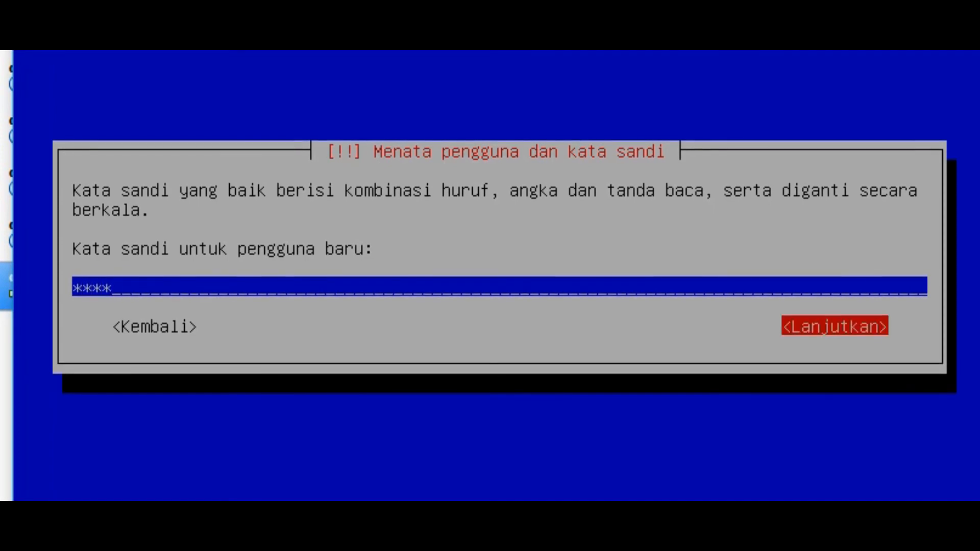
key(Return)
text(****)
key(Tab)
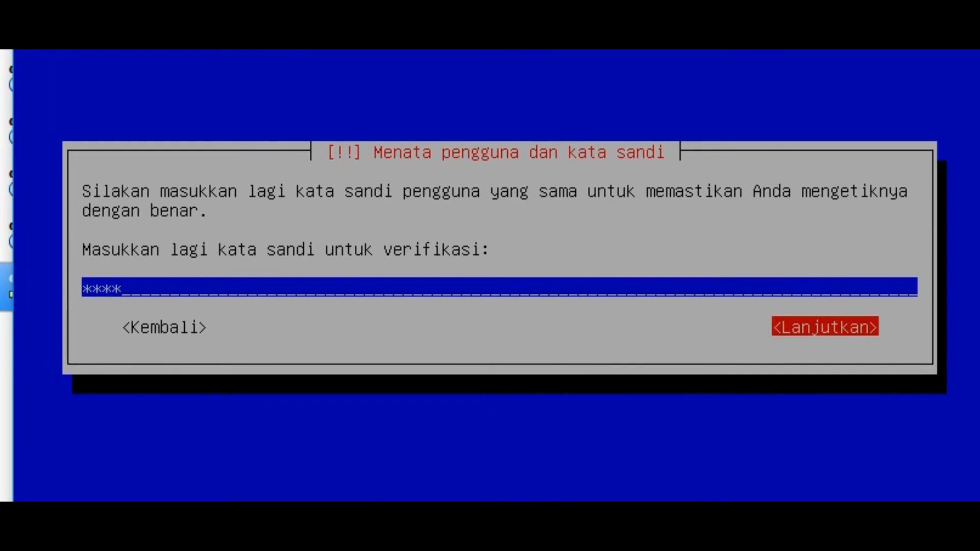
key(Return)
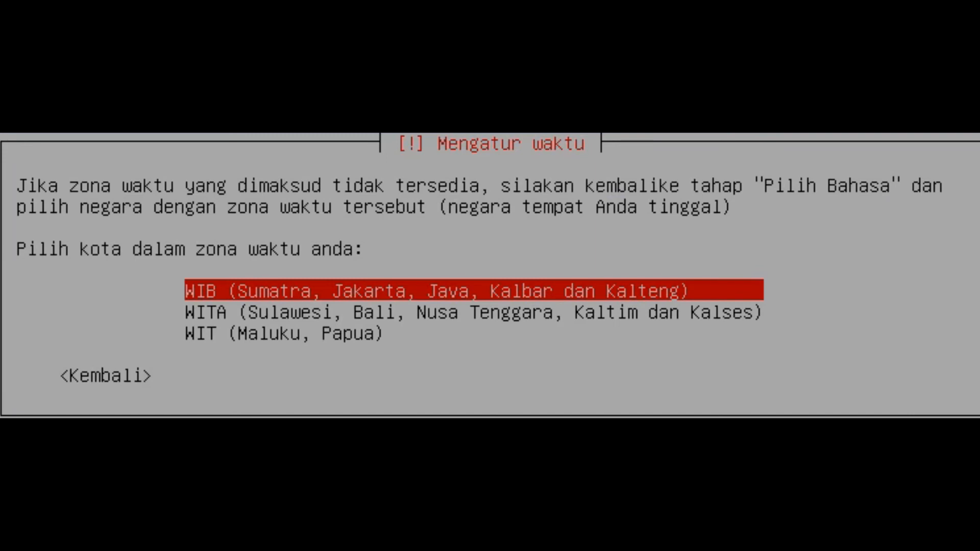
Set the time zone to WIB and choose guided partitioning of the entire sda disk with all files in one partition.
key(Return)
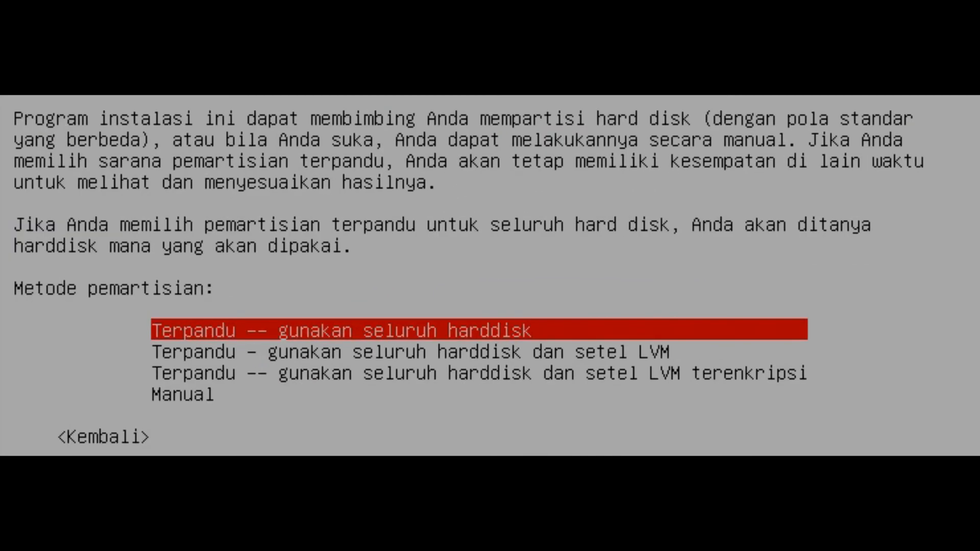
key(Return)
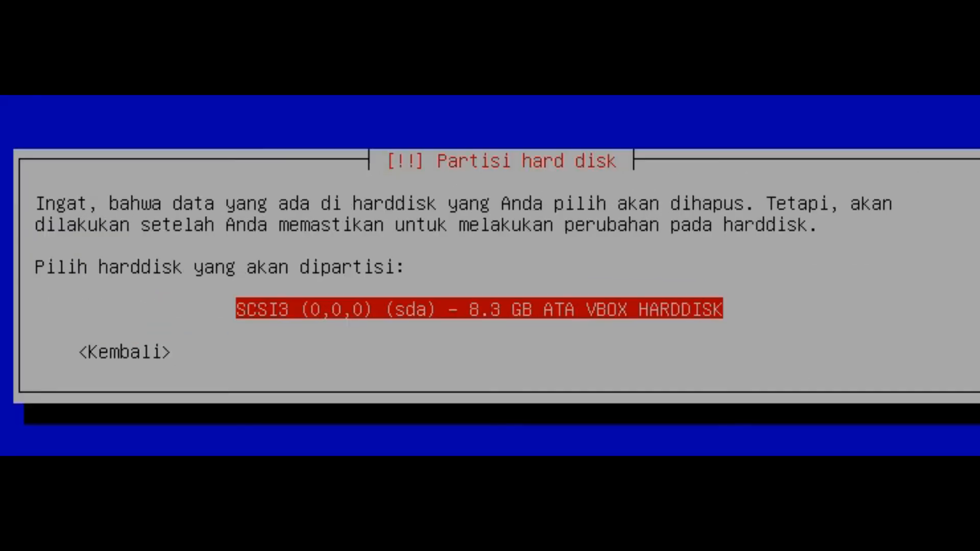
key(Return)
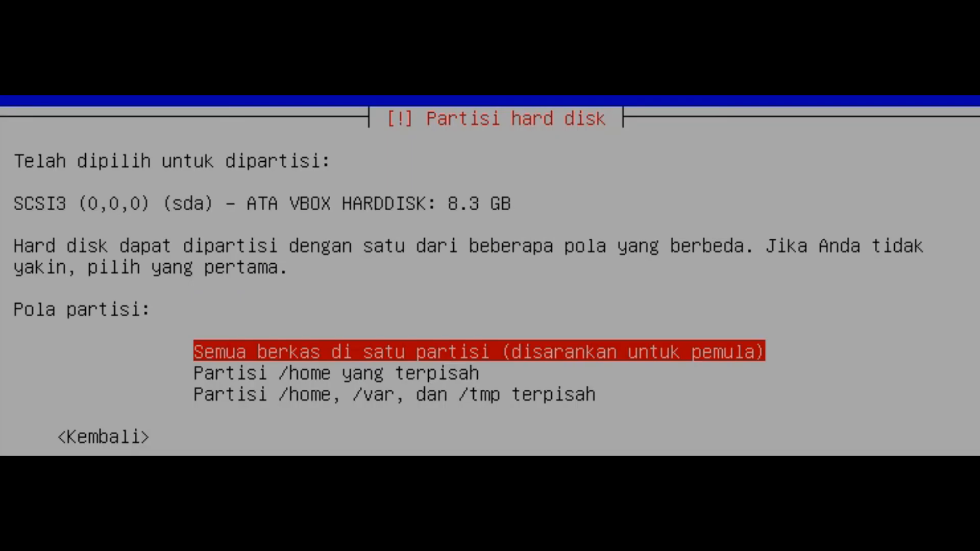
key(Return)
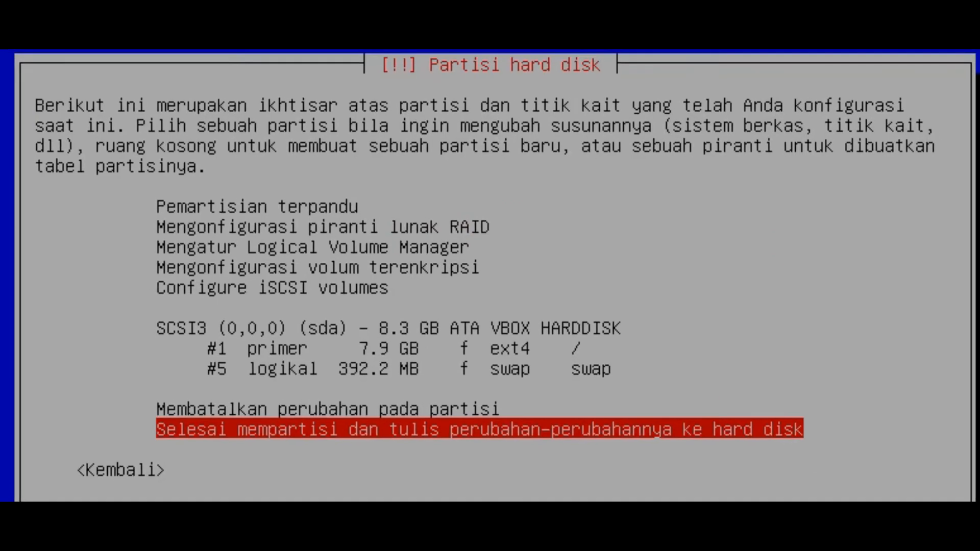
Finish partitioning and confirm writing the partition changes to the hard disk.
key(Up)
key(Down)
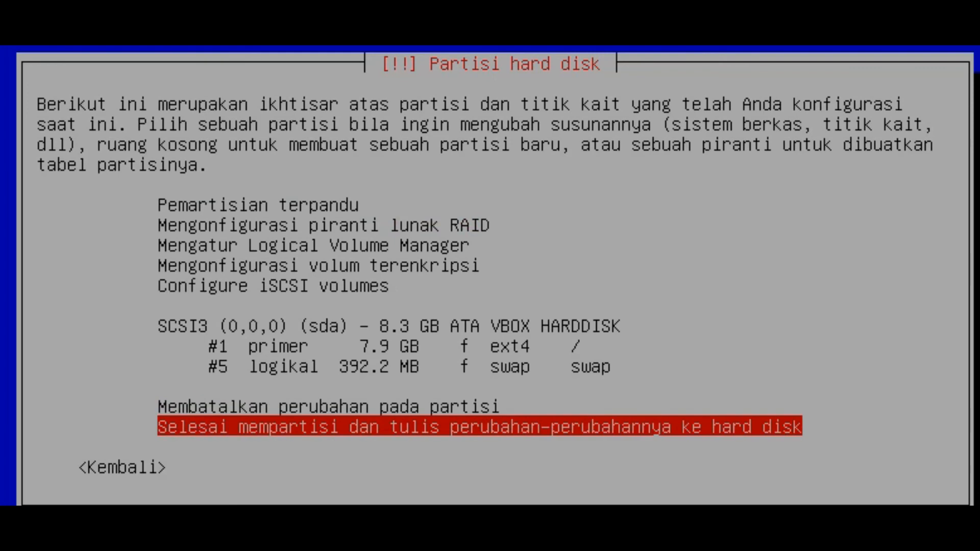
key(Return)
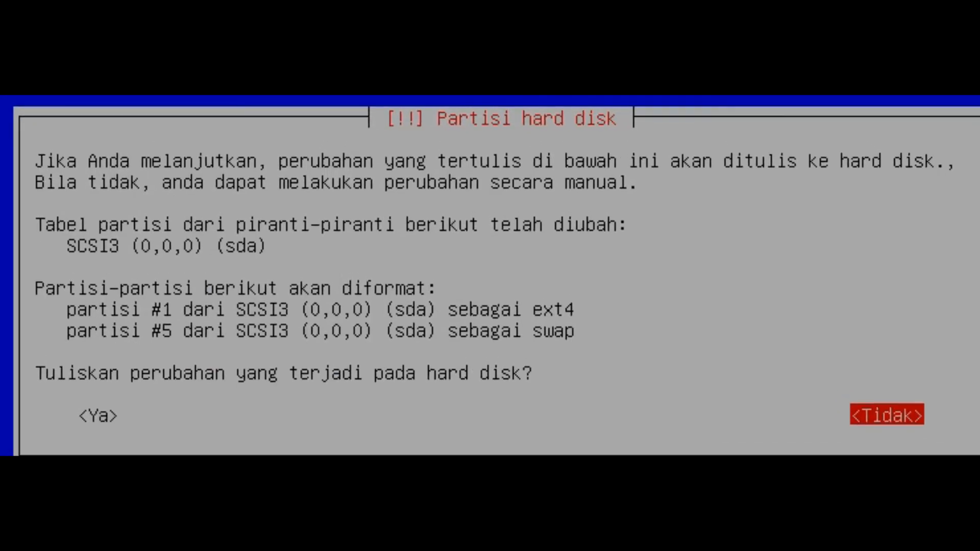
key(Left)
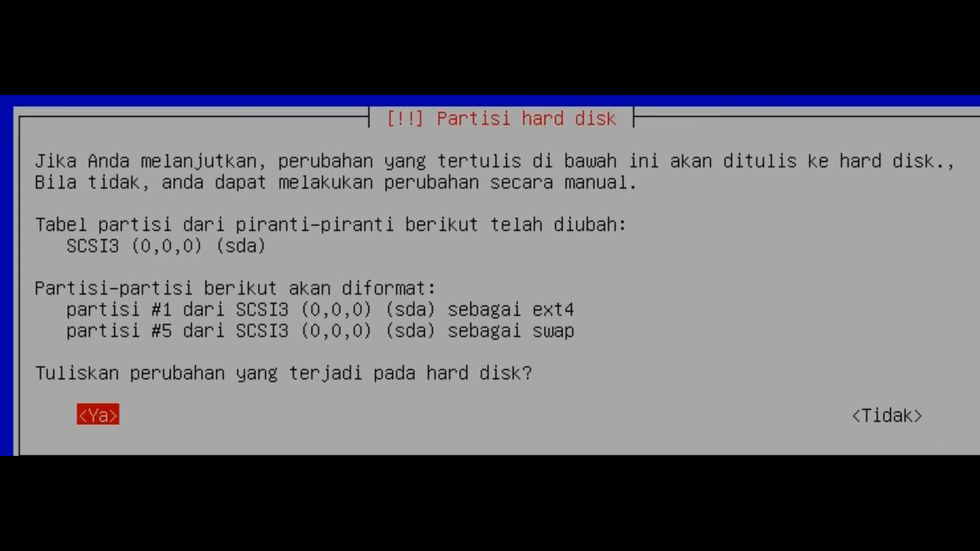
key(Return)
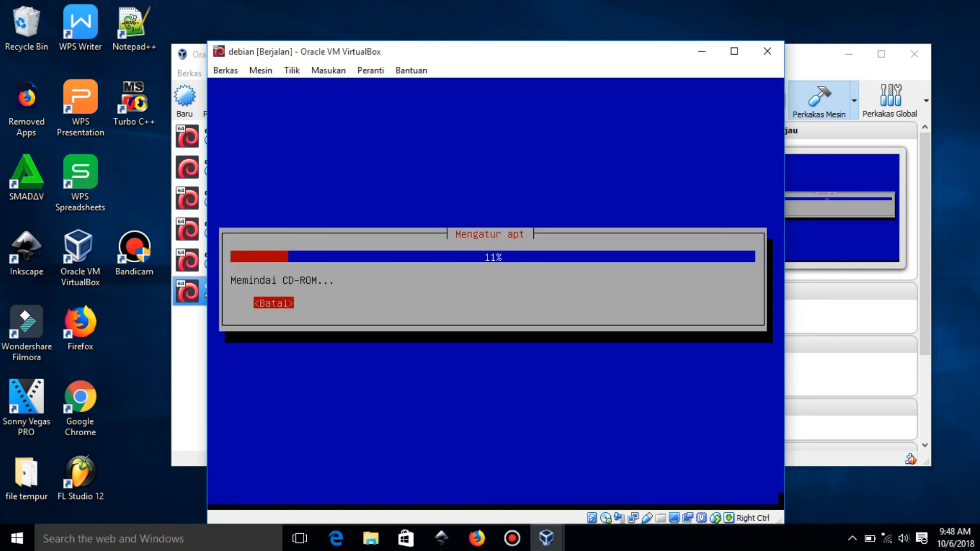
Decline using a network mirror and decline taking part in the Debian package usage survey.
key(Return)
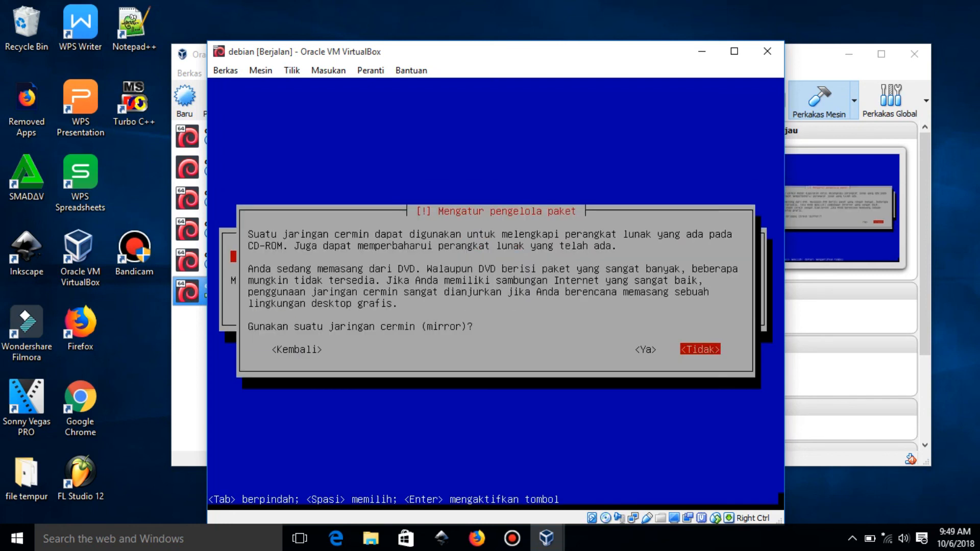
key(Return)
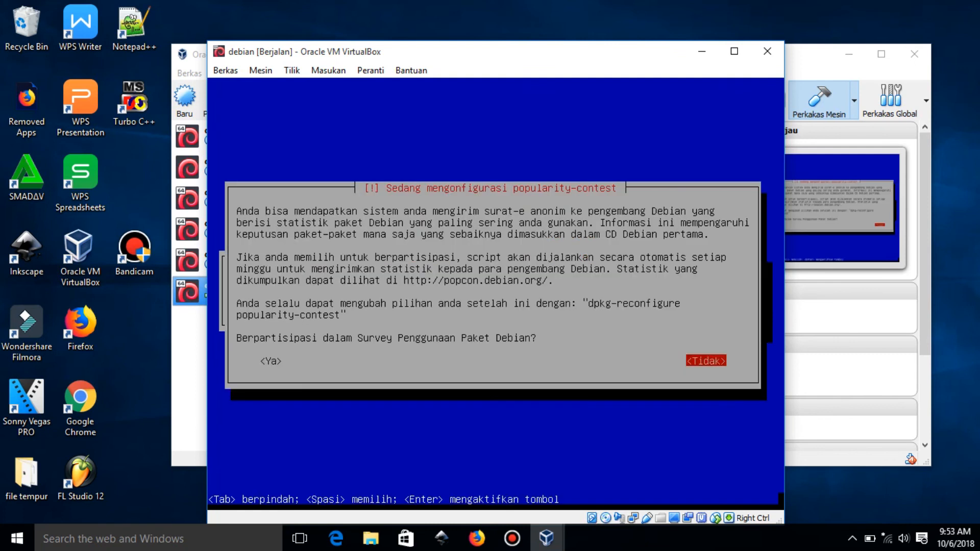
key(Return)
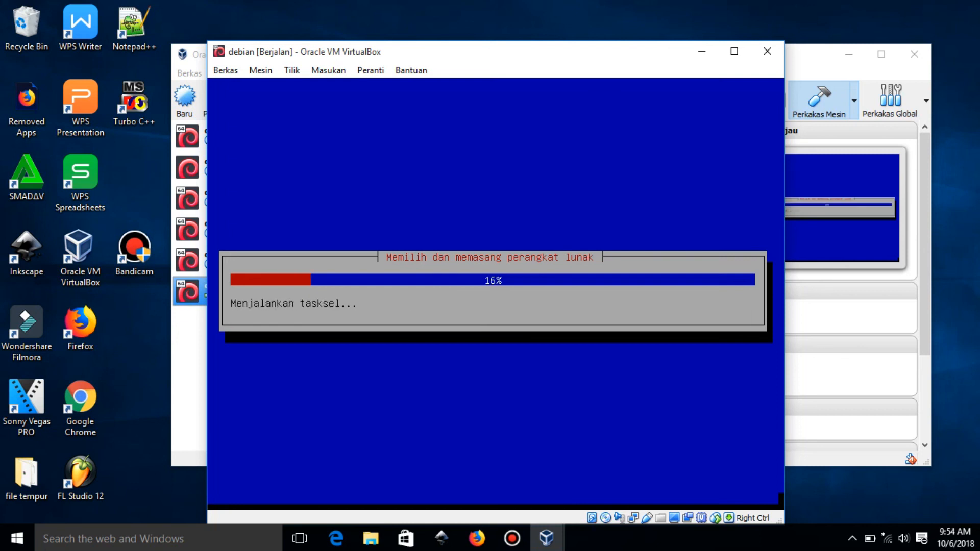
Install the preselected software: Debian desktop environment, print server and standard system utilities (Perkakas sistem standar).
key(Down)
key(Down)
key(Down)
key(Down)
key(Down)
key(Down)
key(Down)
key(Tab)
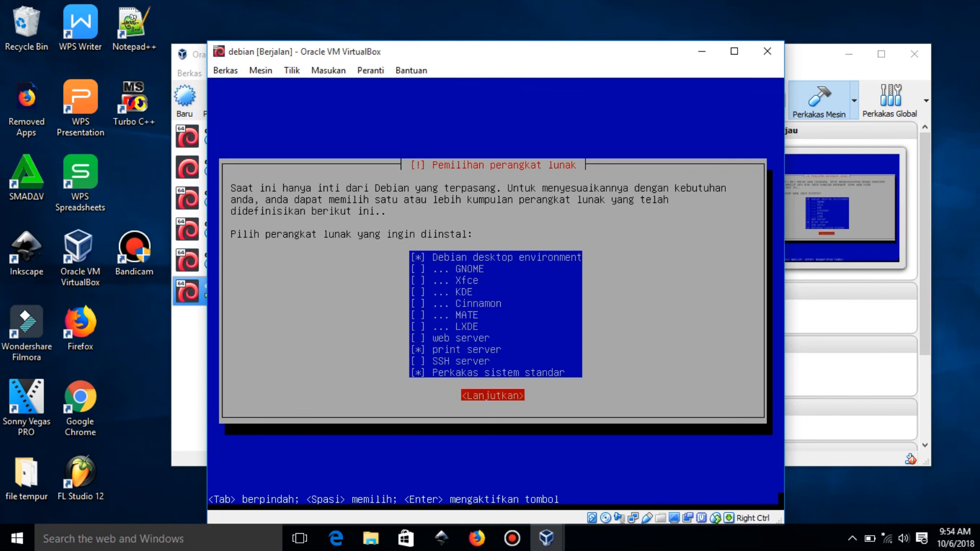
key(Return)
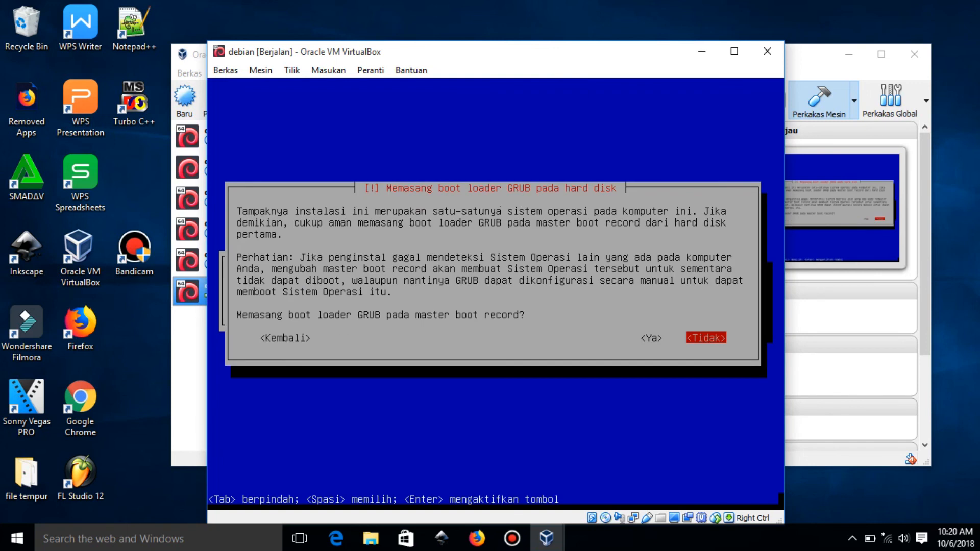
Agree to install the GRUB boot loader on the master boot record and choose /dev/sda as its device.
key(Left)
key(Return)
key(Down)
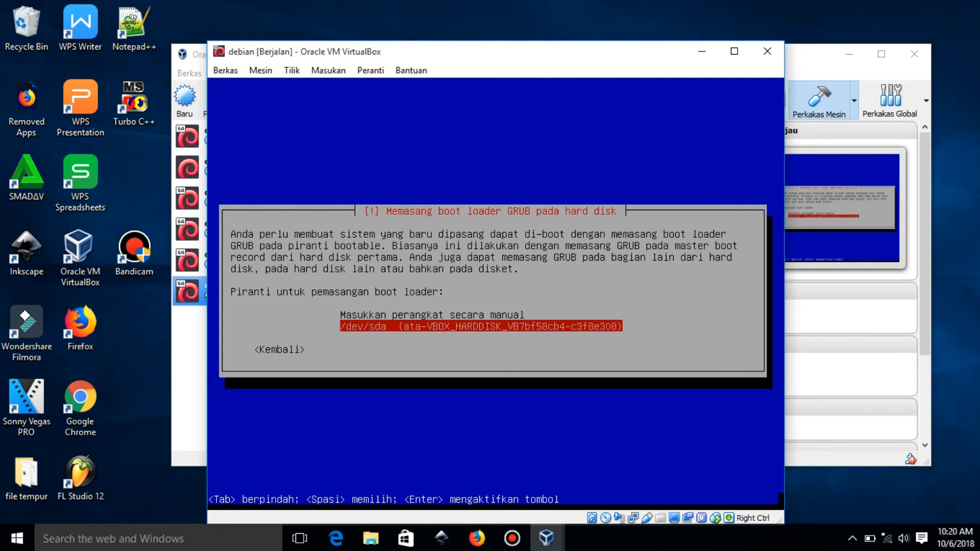
key(Return)
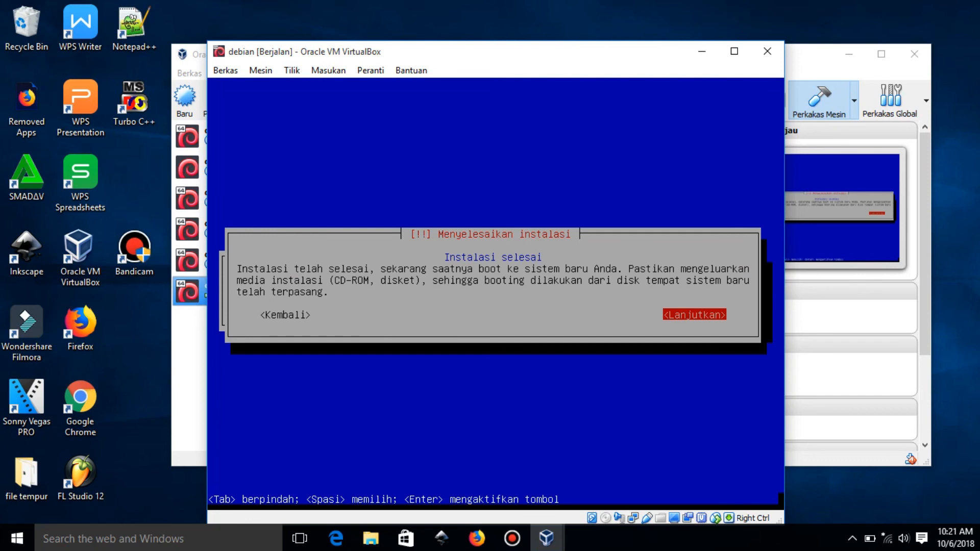
Complete the installation with a reboot and start the Debian GNU/Linux entry from the GRUB menu.
key(Return)
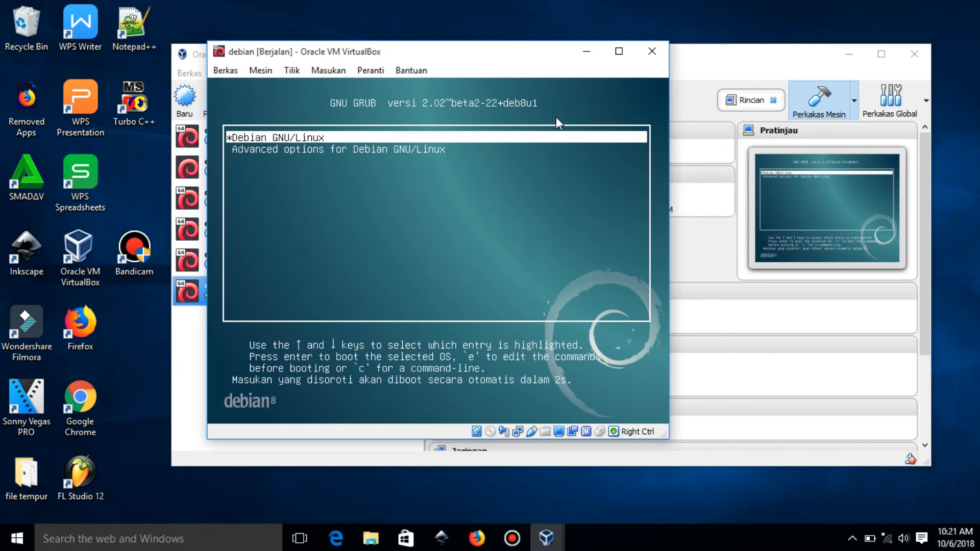
key(Down)
key(Up)
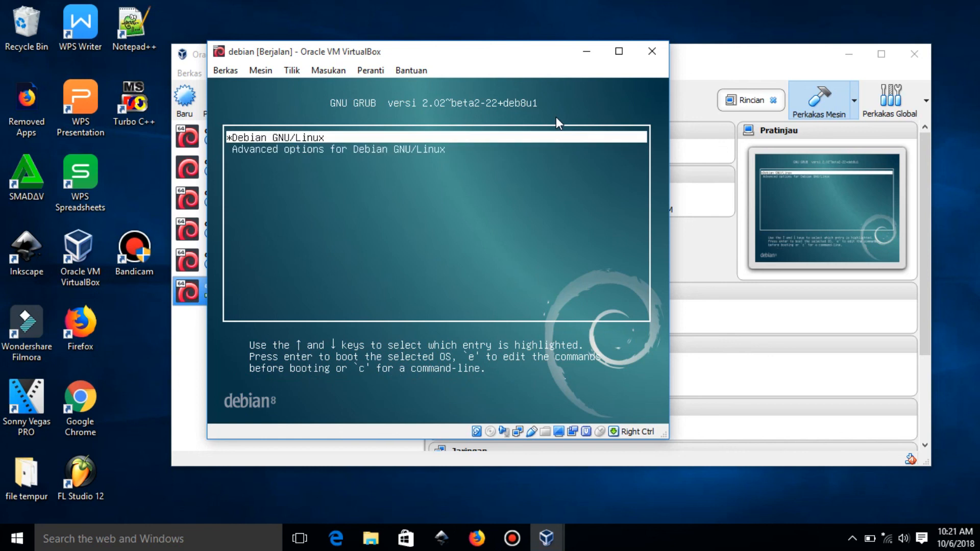
key(Return)
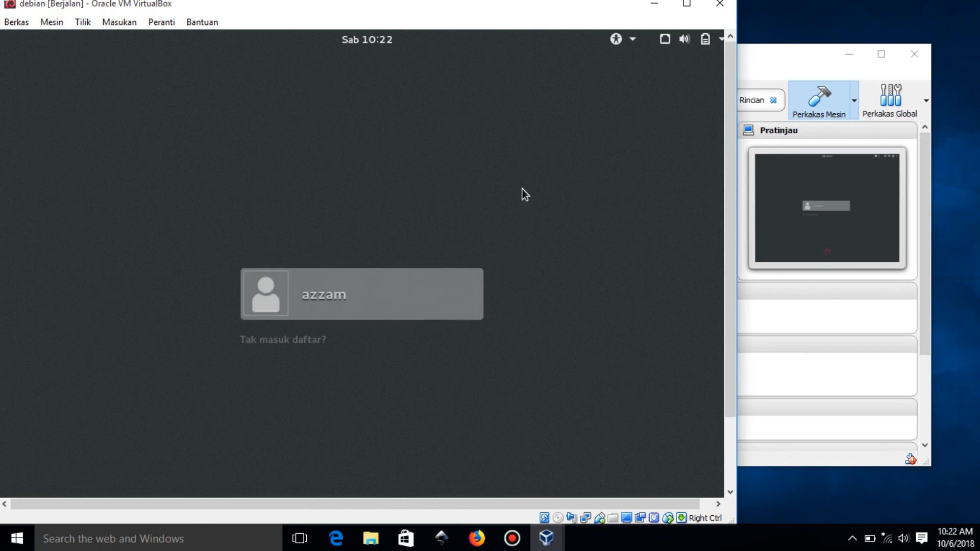
Log in to the Debian desktop as the listed user by entering the account password.
click(320, 294)
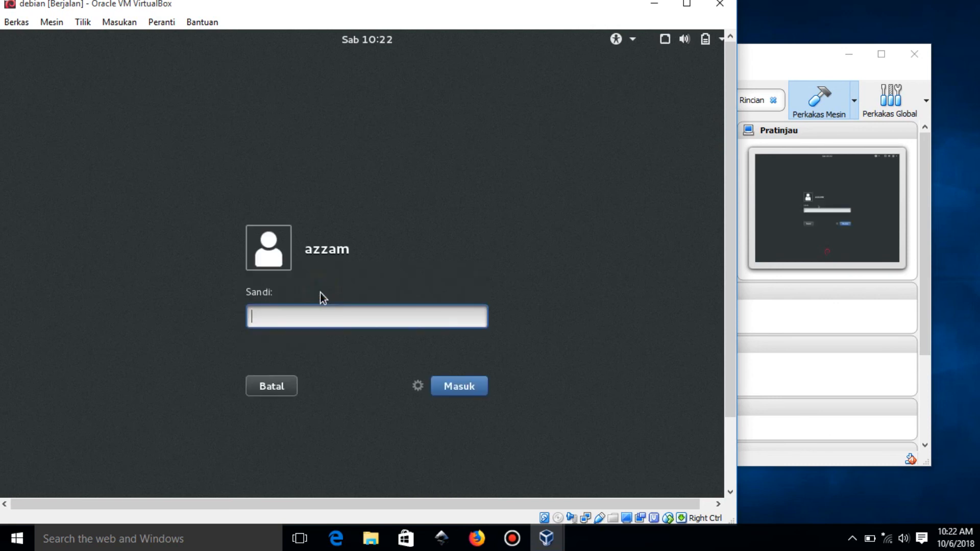
text(****)
key(Return)
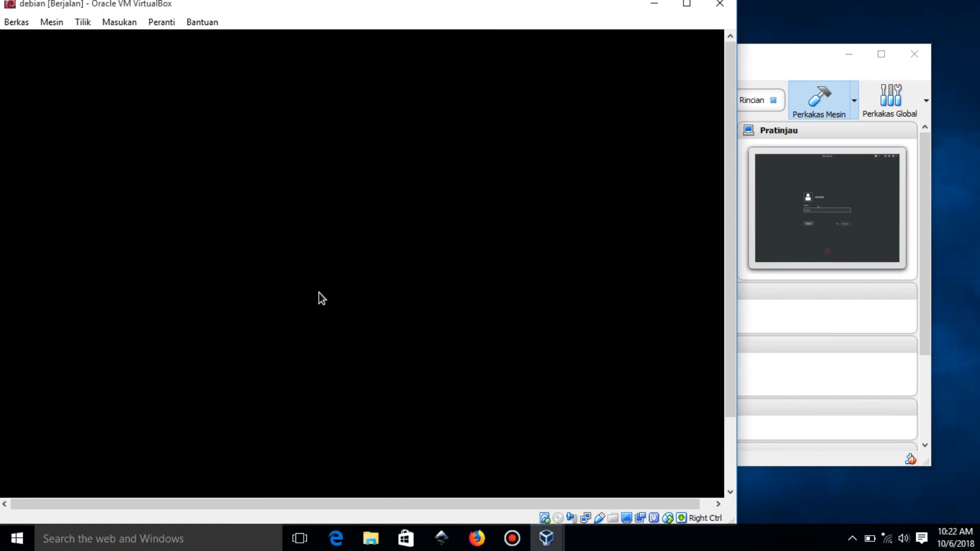